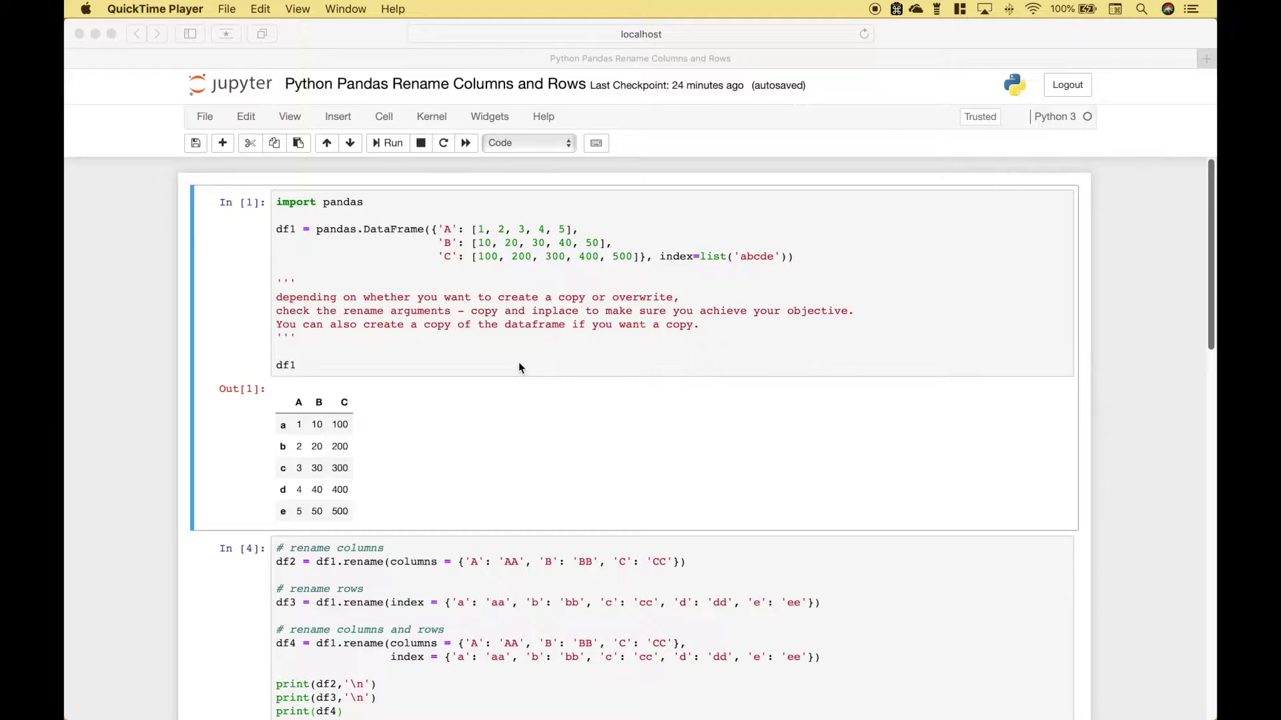
Step: Highlight the import pandas line and the df1 DataFrame definition in the first cell
click(365, 204)
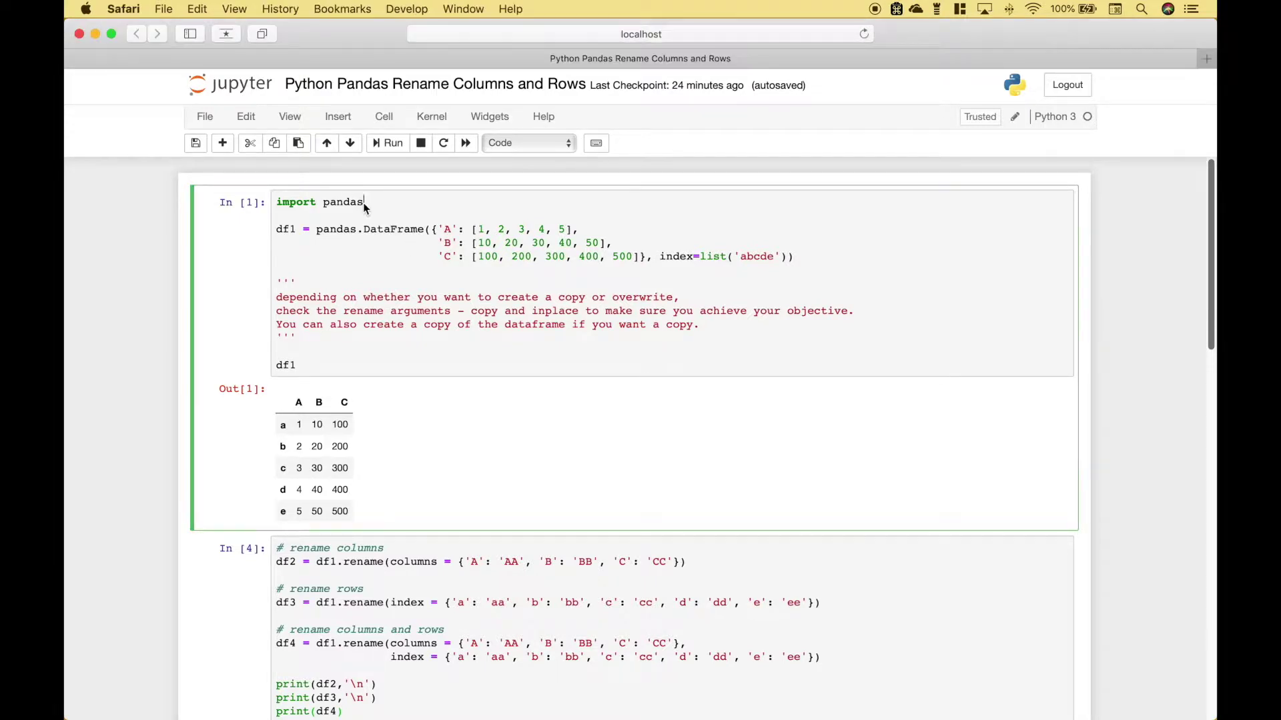
key(shift+Home)
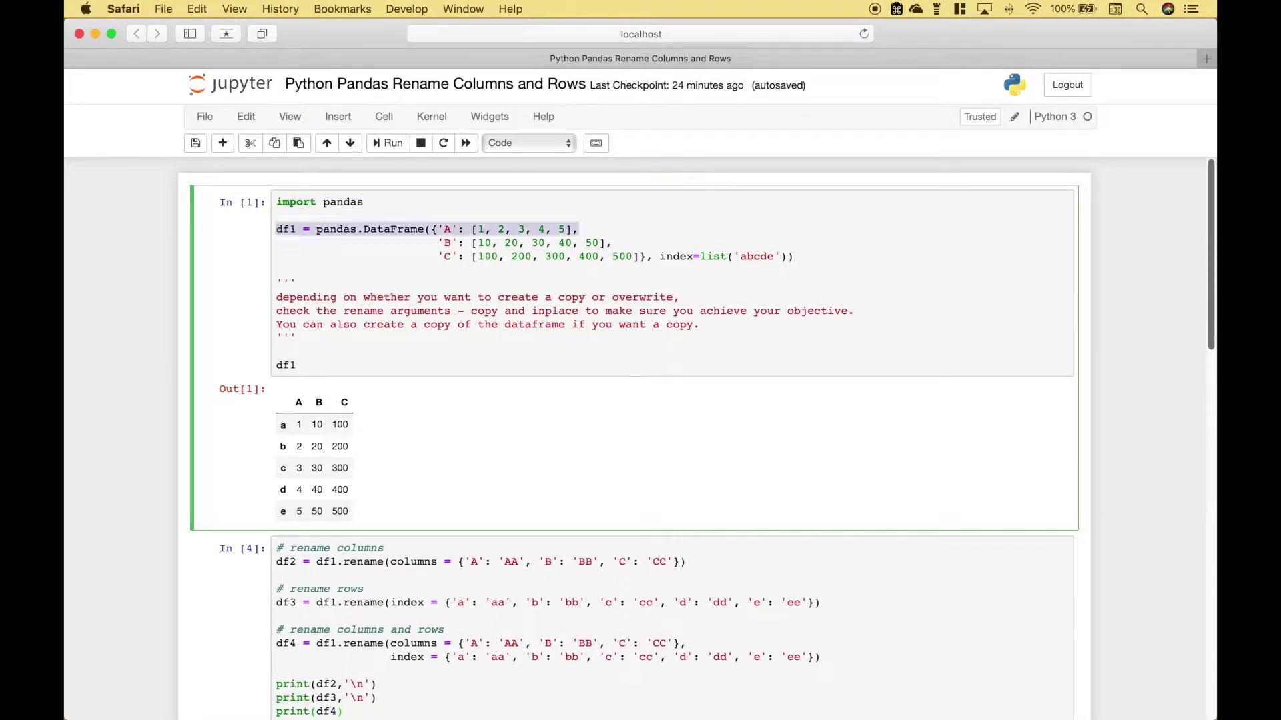
drag(276, 229, 381, 241)
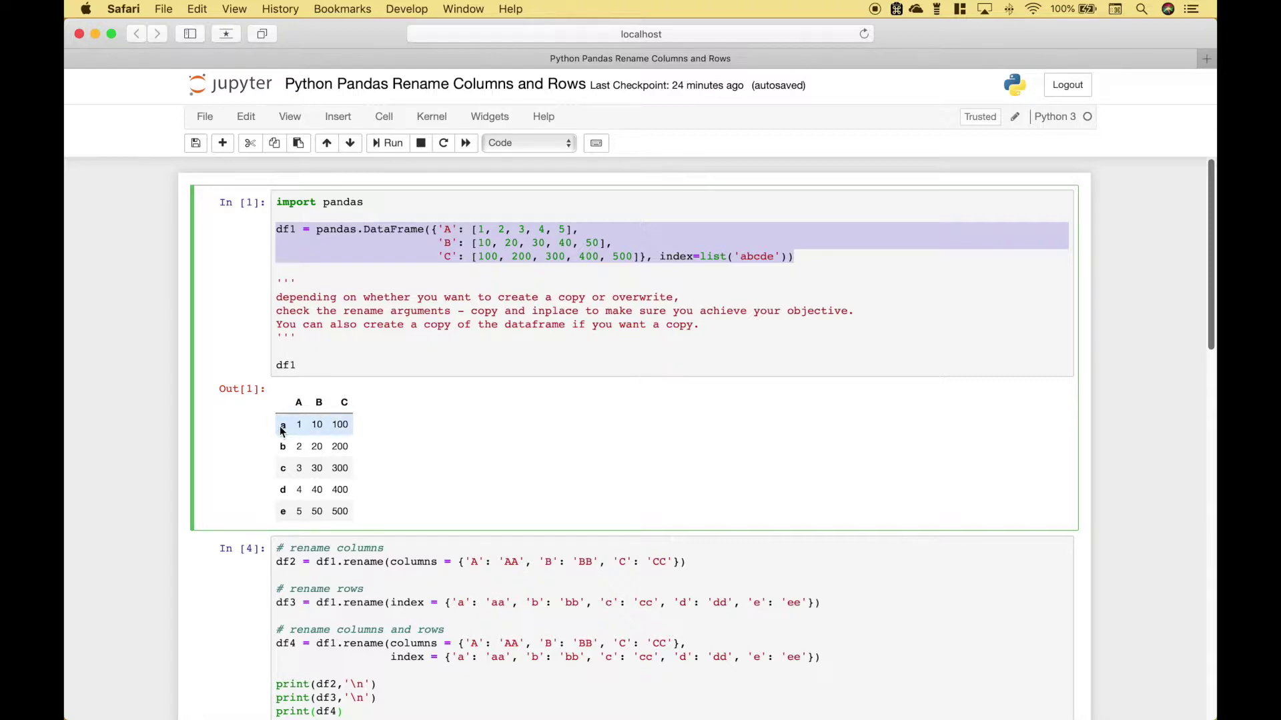
scroll(285, 505, down, 3)
scroll(311, 495, down, 1)
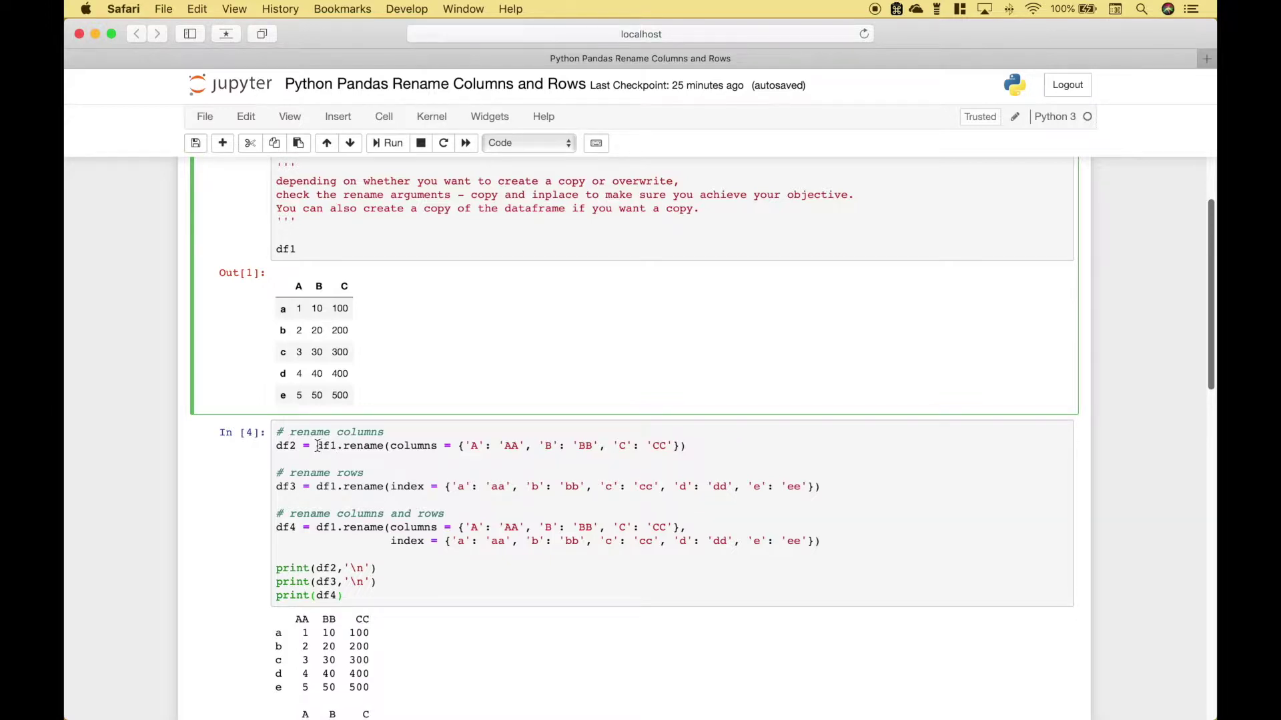
Step: Highlight df1, rename, columns and index on the df2 and df3 rename lines
drag(317, 447, 334, 447)
click(341, 449)
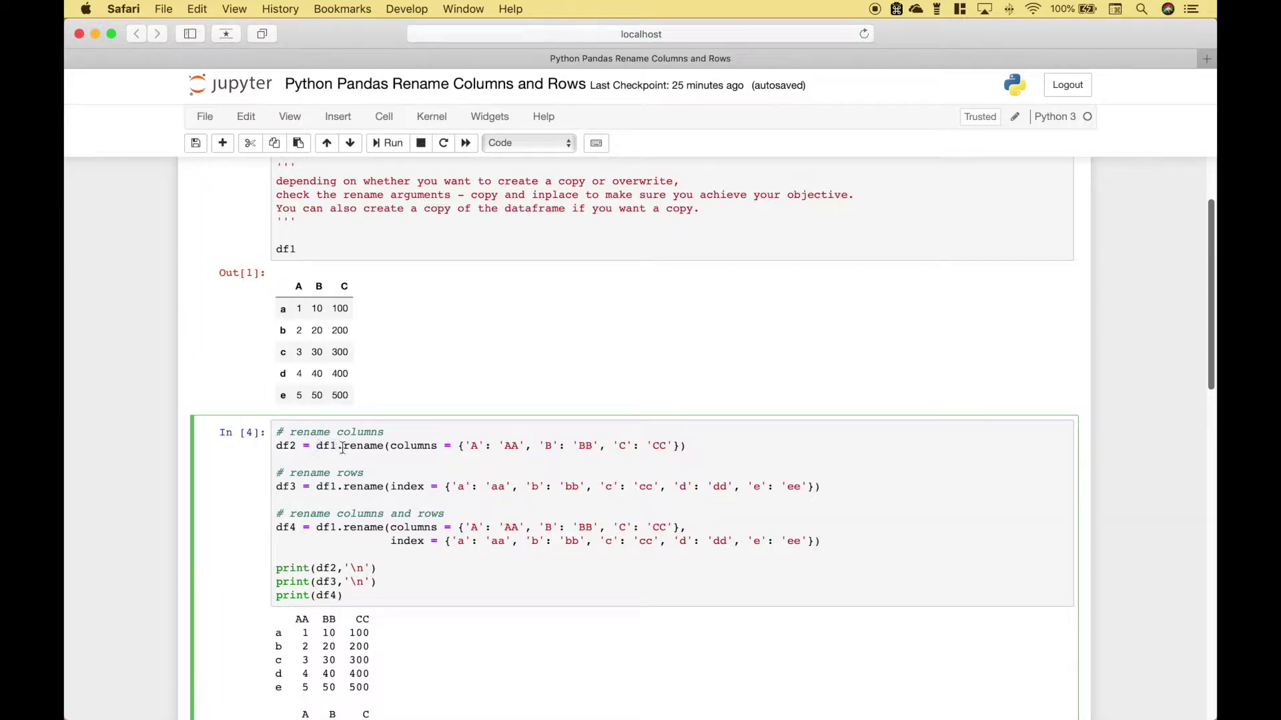
drag(342, 447, 384, 447)
double_click(418, 448)
double_click(407, 447)
double_click(405, 487)
Step: Highlight the df4 columns and index arguments, then re-run the rename cell
drag(390, 527, 819, 540)
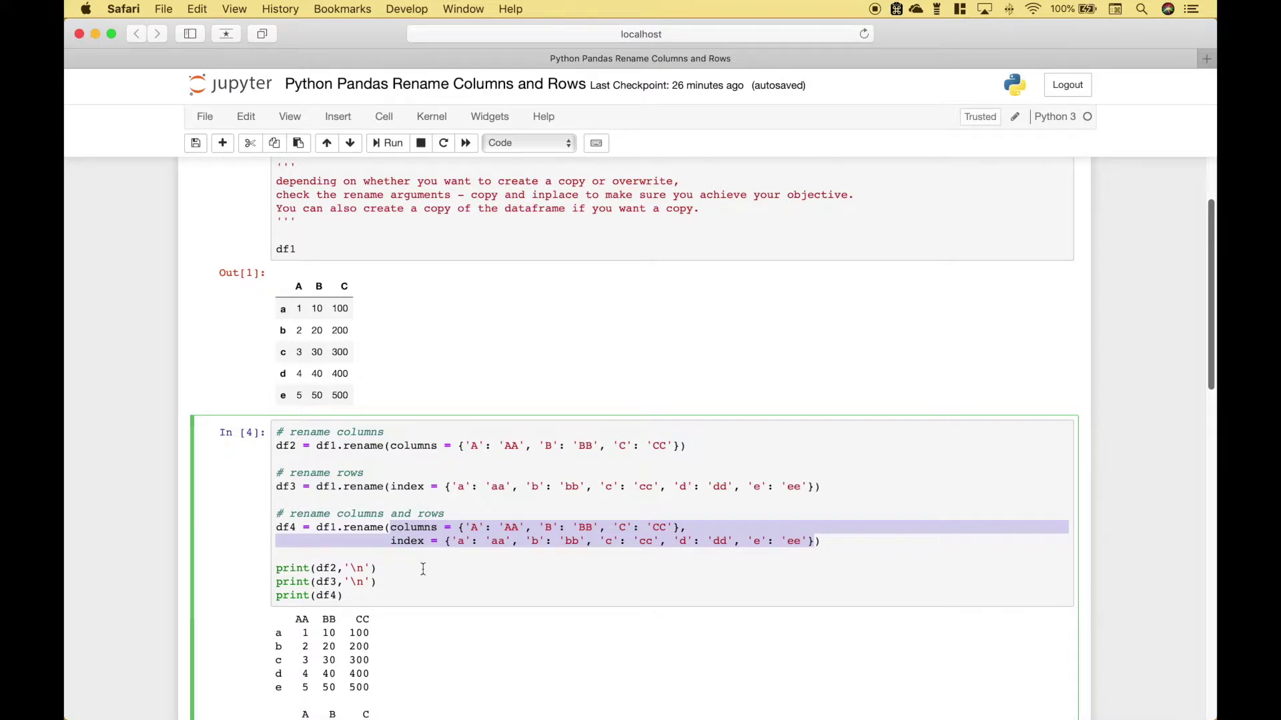
click(398, 566)
click(368, 599)
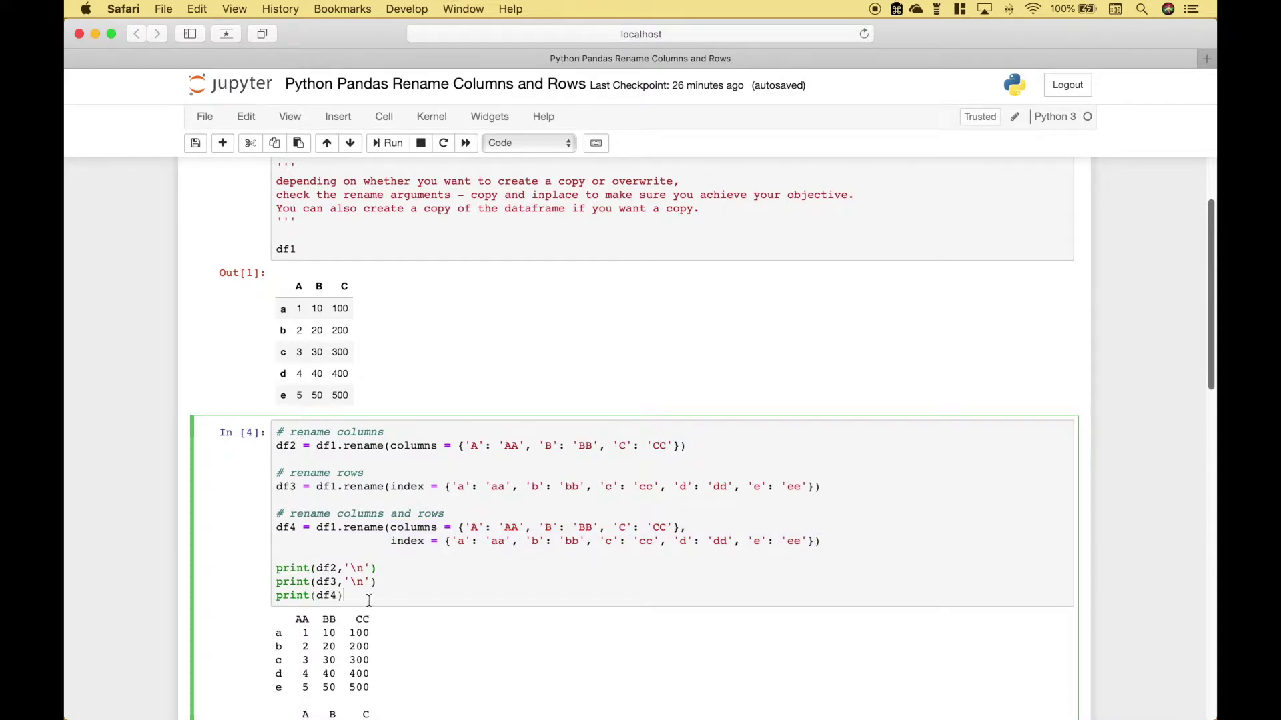
click(389, 143)
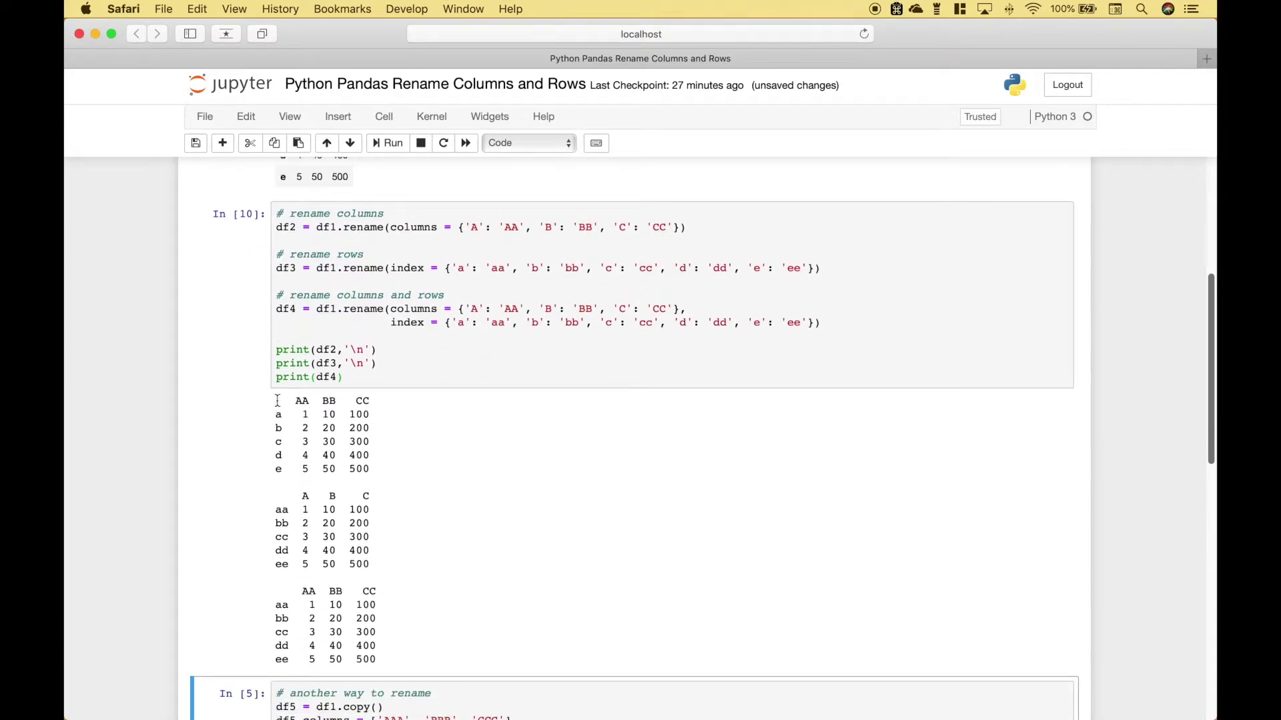
Step: Compare the AA/BB/CC columns table and the rows aa–ee table with their code lines
drag(274, 399, 386, 468)
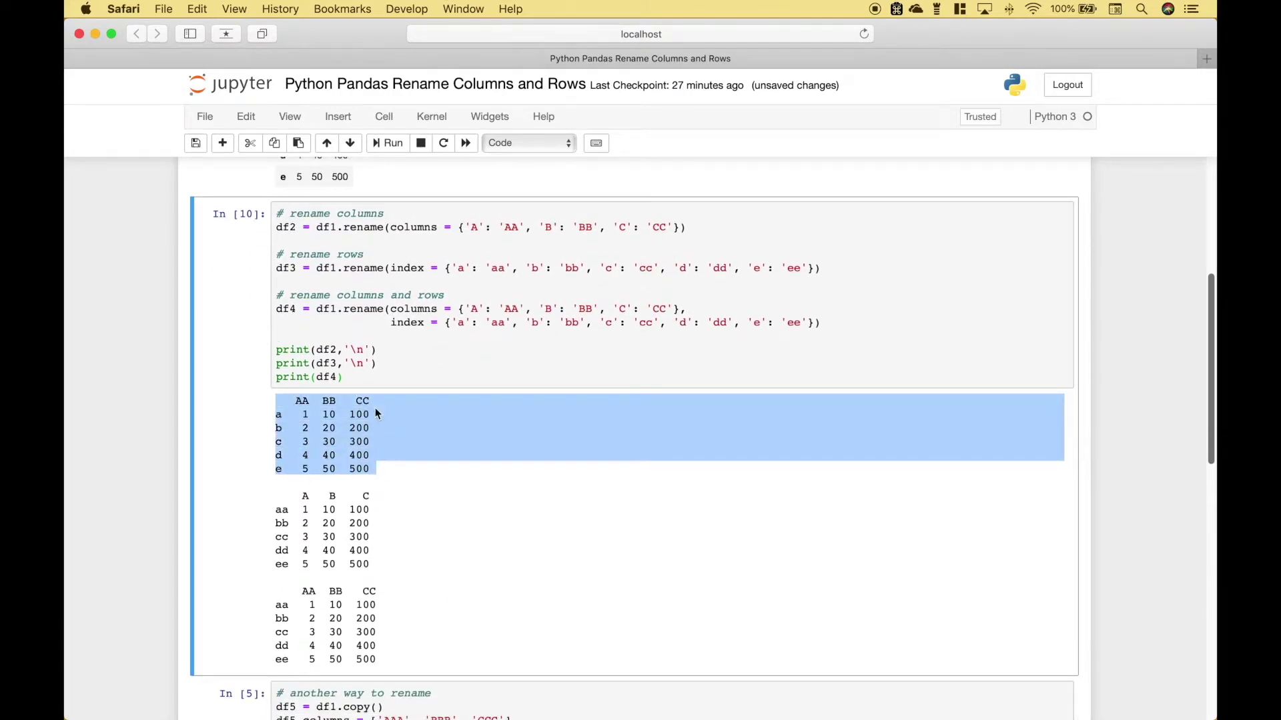
triple_click(290, 228)
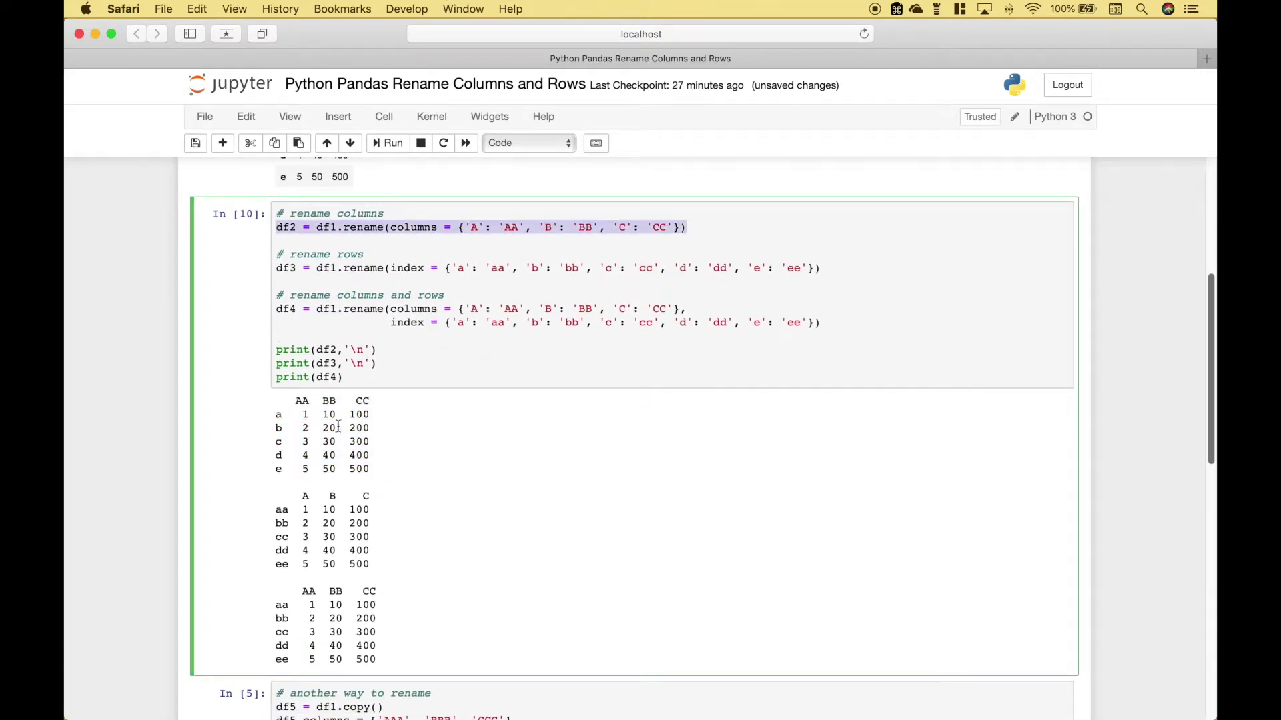
drag(296, 401, 398, 476)
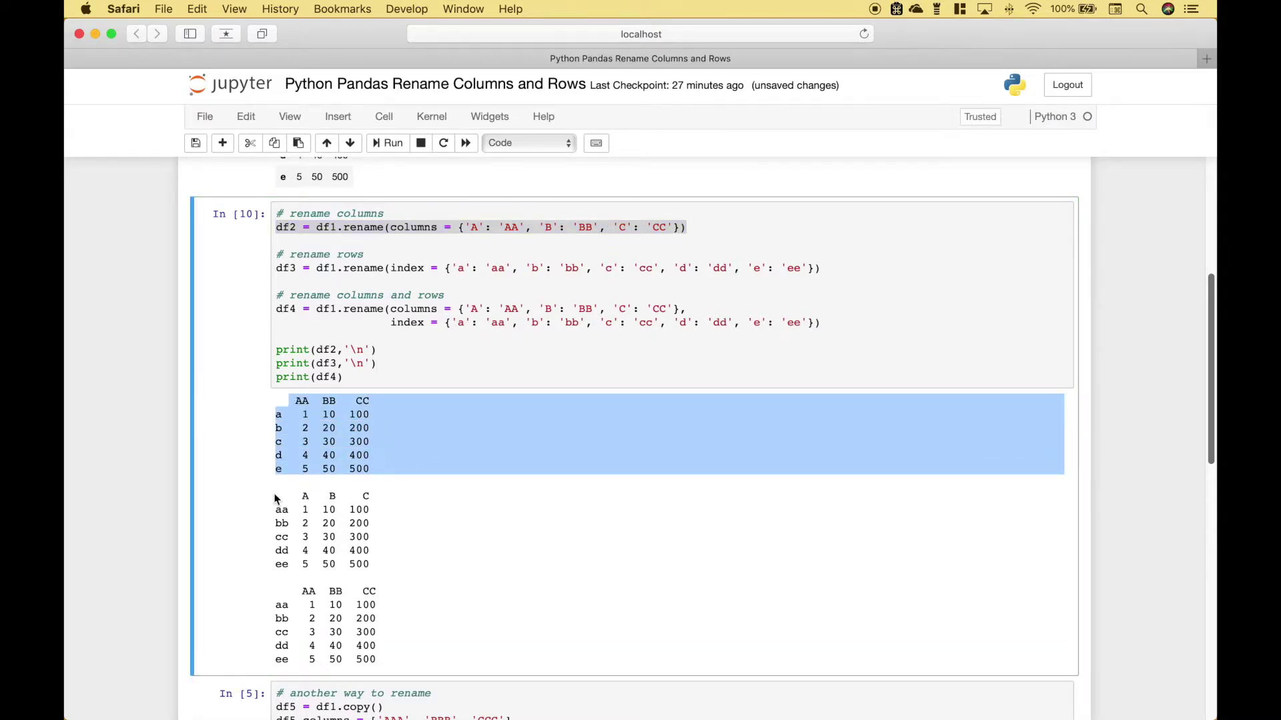
drag(278, 496, 384, 564)
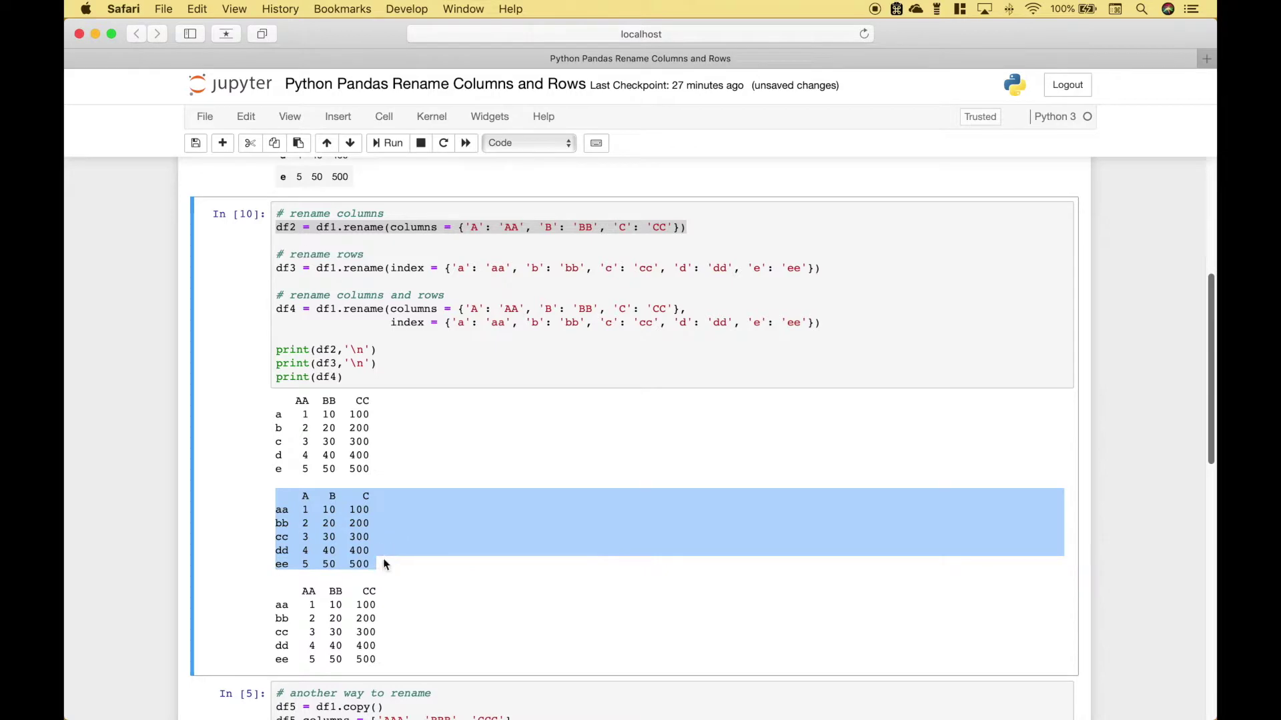
Step: Match the df4 statement to the third table, with columns and rows renamed
click(281, 268)
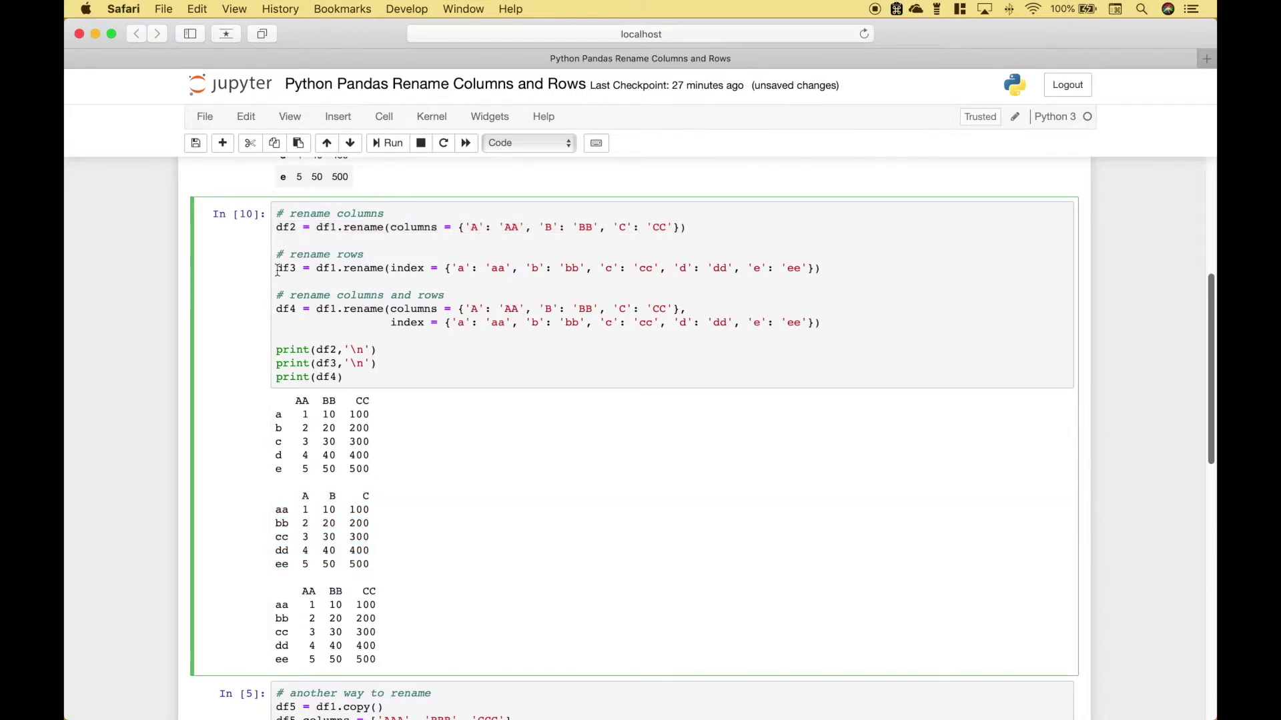
click(278, 311)
key(shift+End)
key(shift+Down)
key(shift+End)
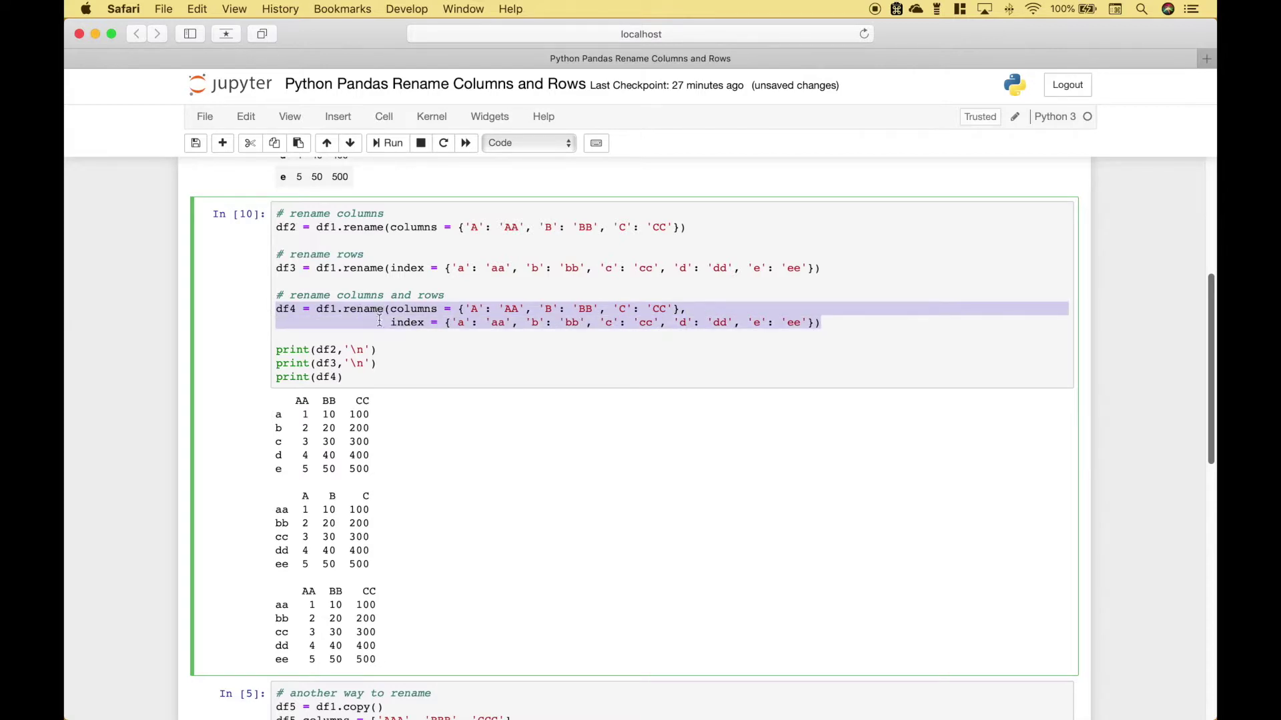
drag(275, 597, 390, 658)
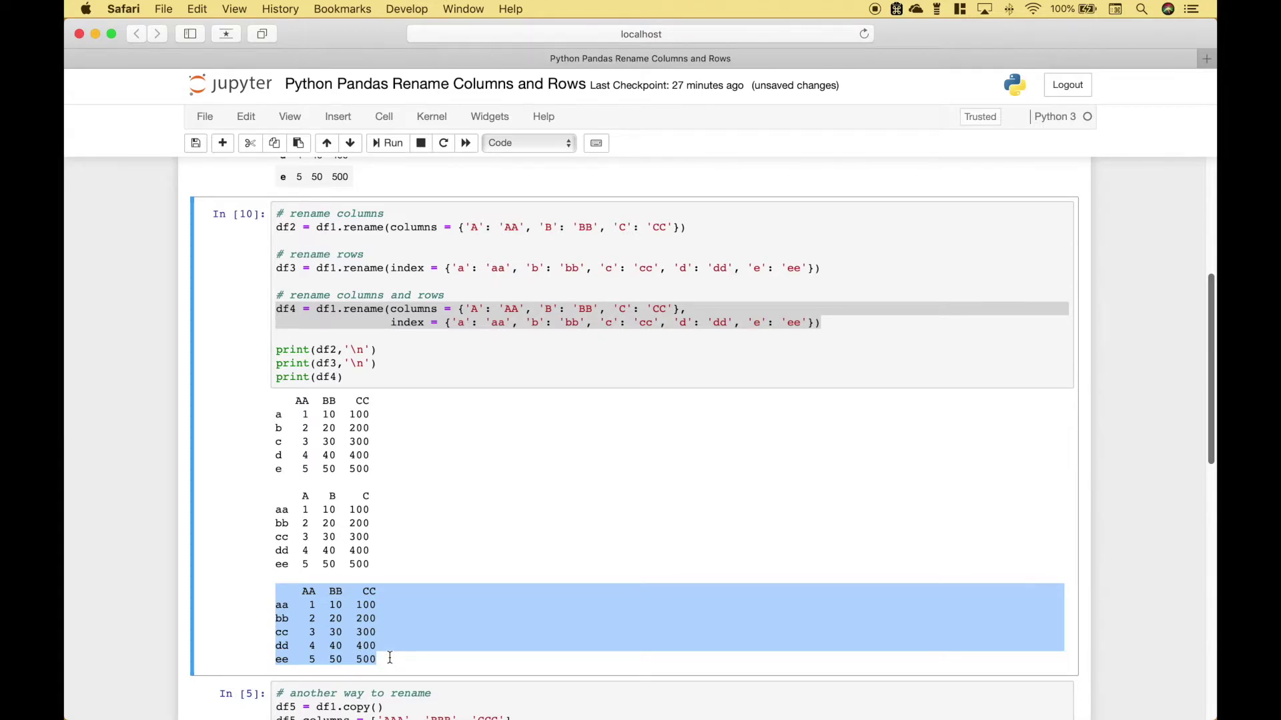
scroll(390, 657, up, 5)
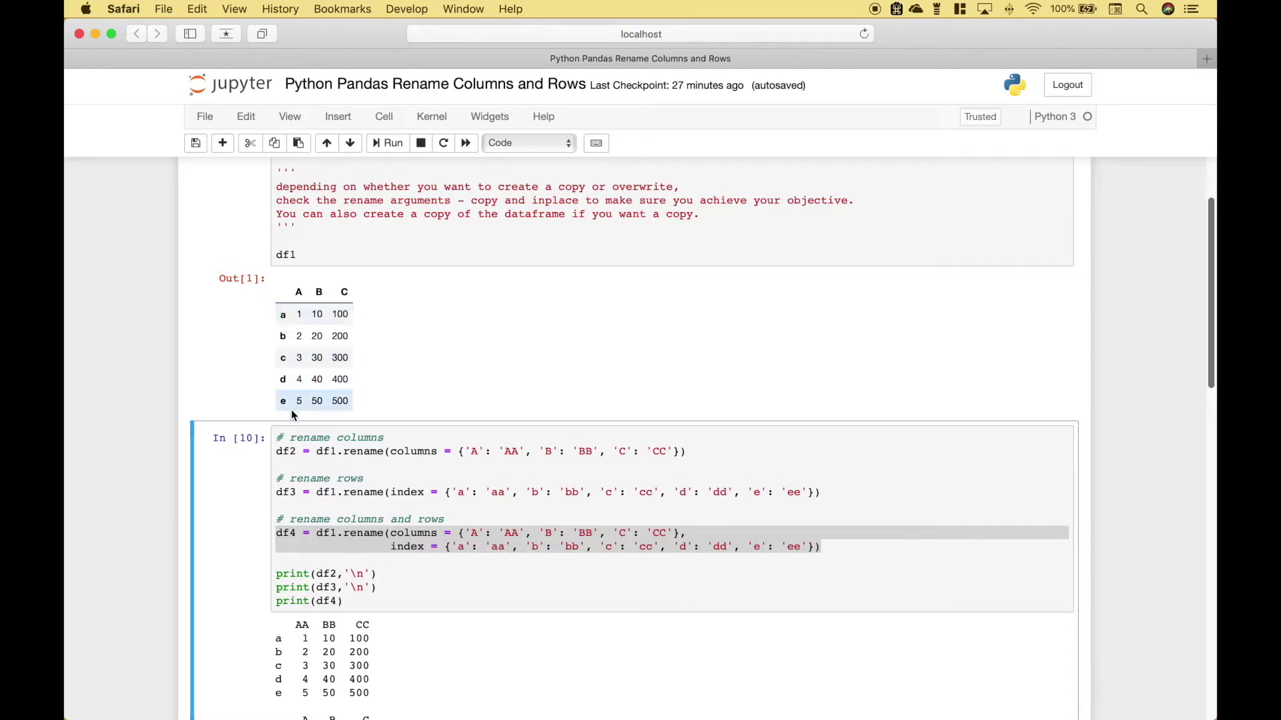
scroll(293, 410, down, 5)
drag(295, 383, 370, 383)
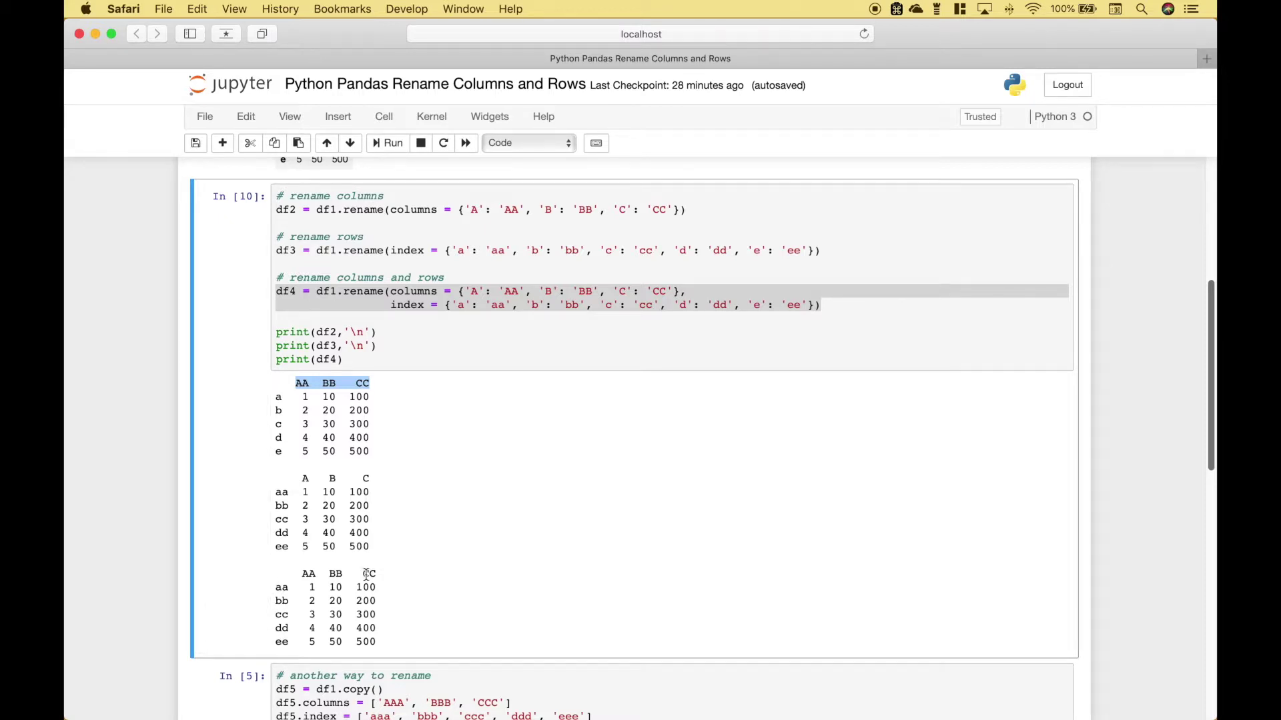
scroll(313, 622, down, 4)
scroll(312, 621, down, 1)
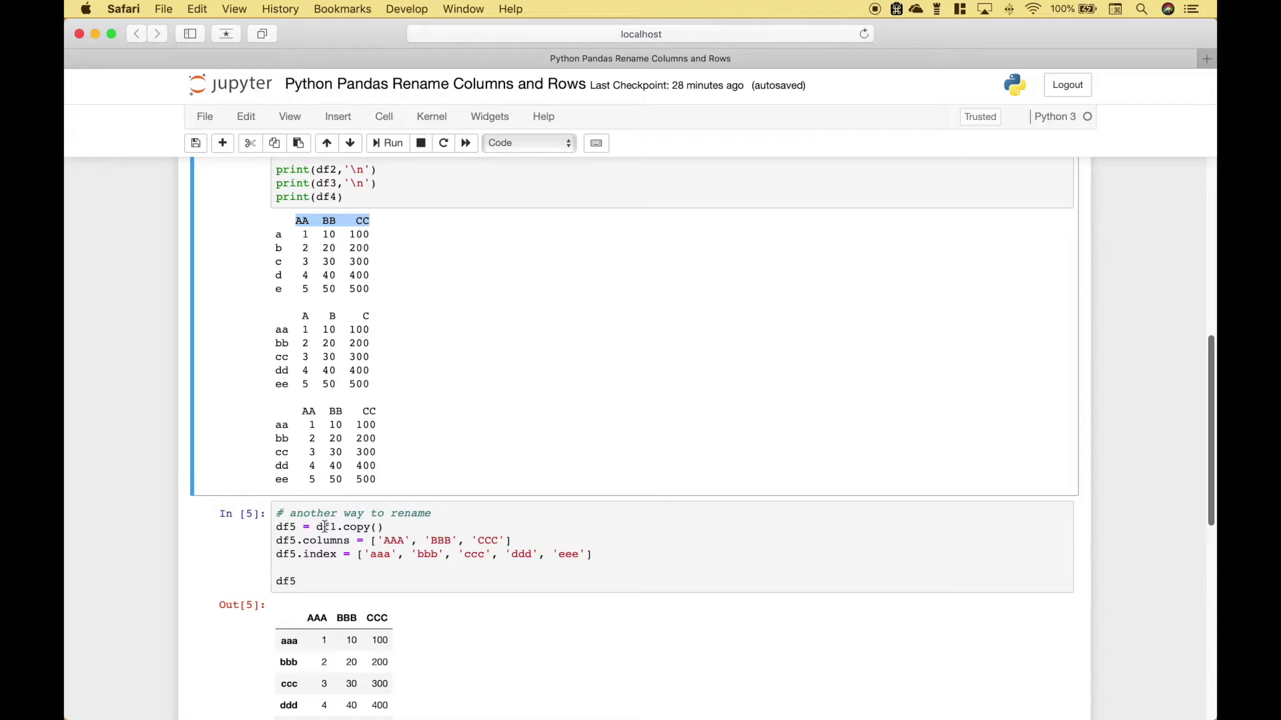
Step: Highlight the df5 code, then df1, df5 and index to explain the copied labels
drag(277, 527, 305, 573)
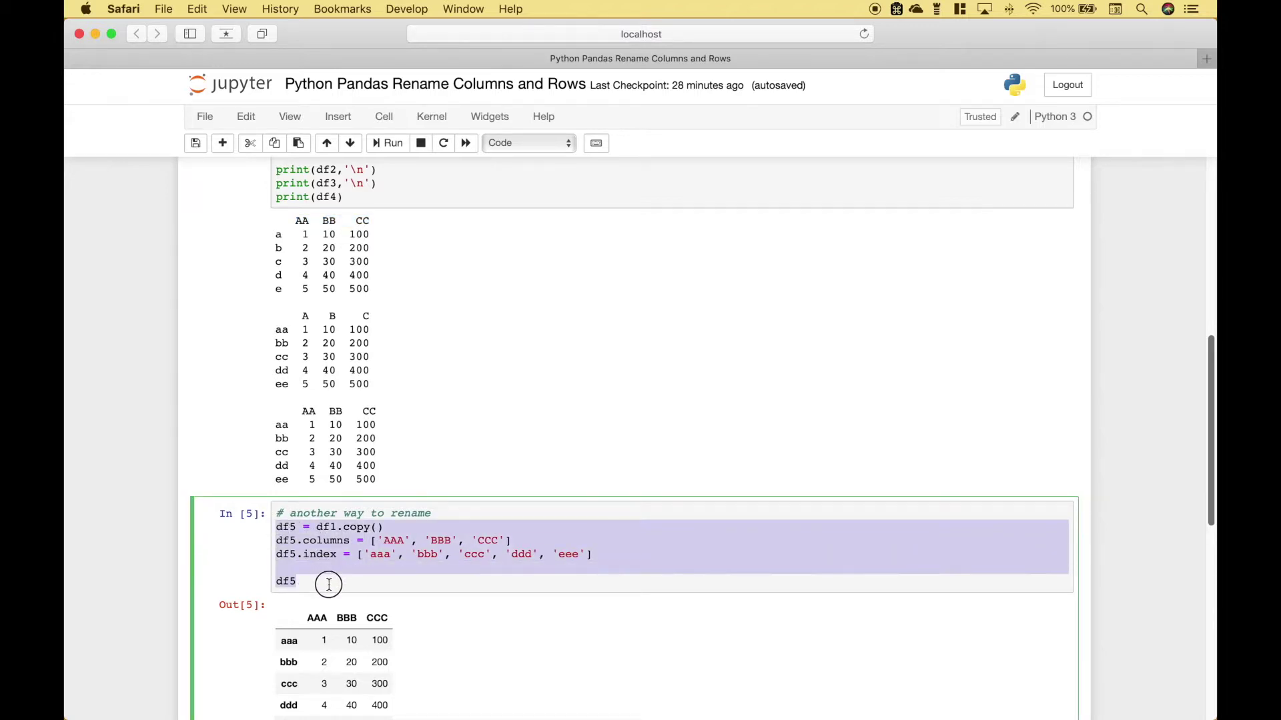
click(289, 531)
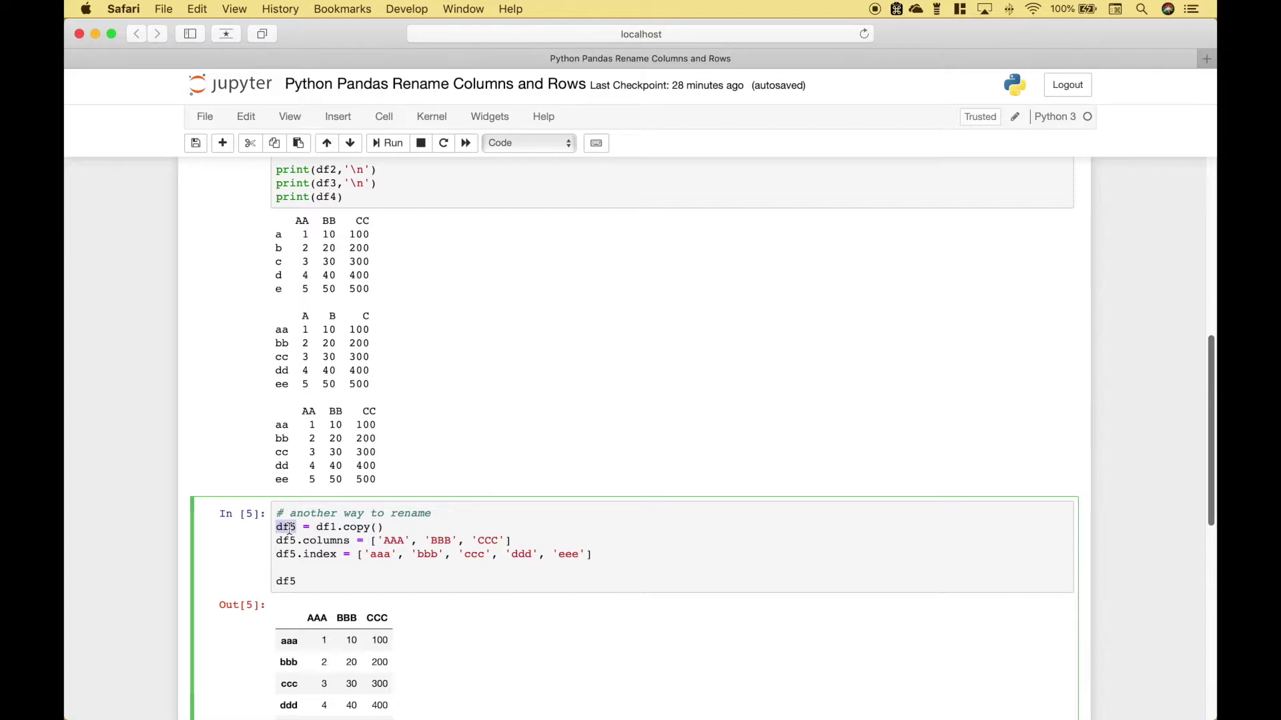
double_click(323, 527)
double_click(287, 541)
double_click(288, 554)
double_click(321, 554)
Step: Re-execute the df5 cell with Shift+Enter and return to editing it
key(shift+Return)
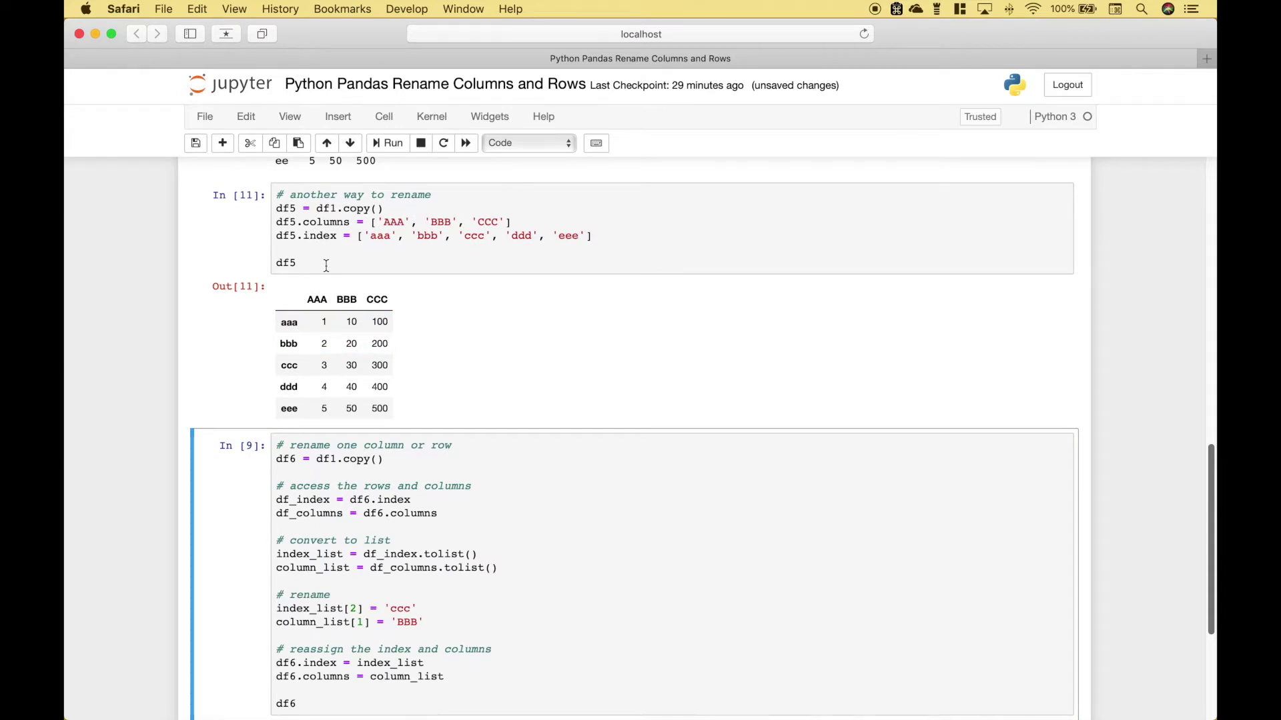
click(326, 264)
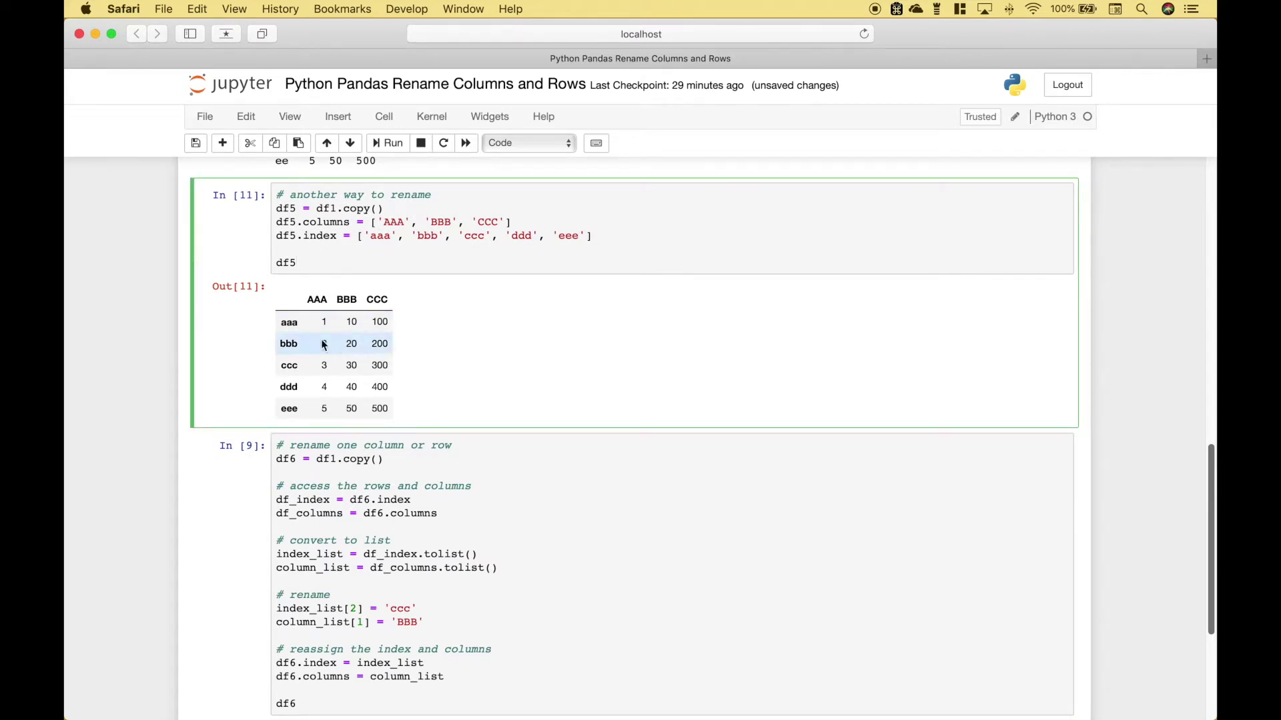
scroll(383, 405, up, 1)
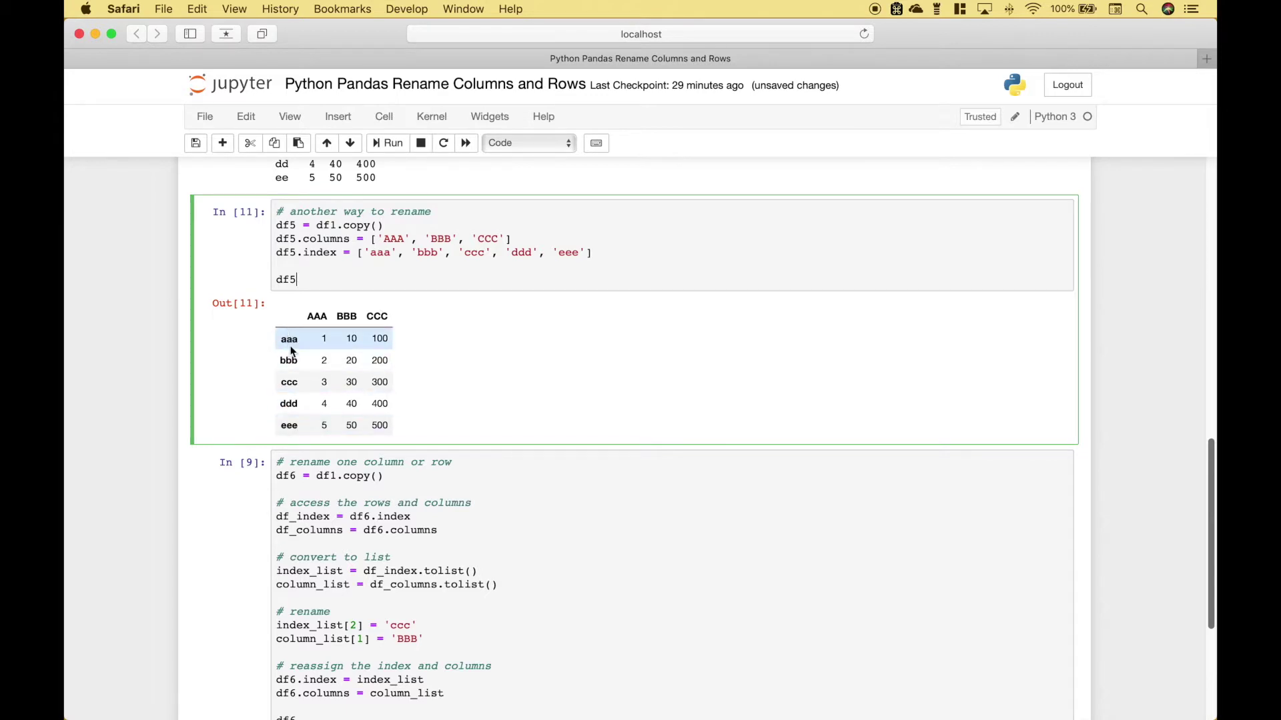
scroll(292, 437, down, 1)
scroll(292, 437, down, 2)
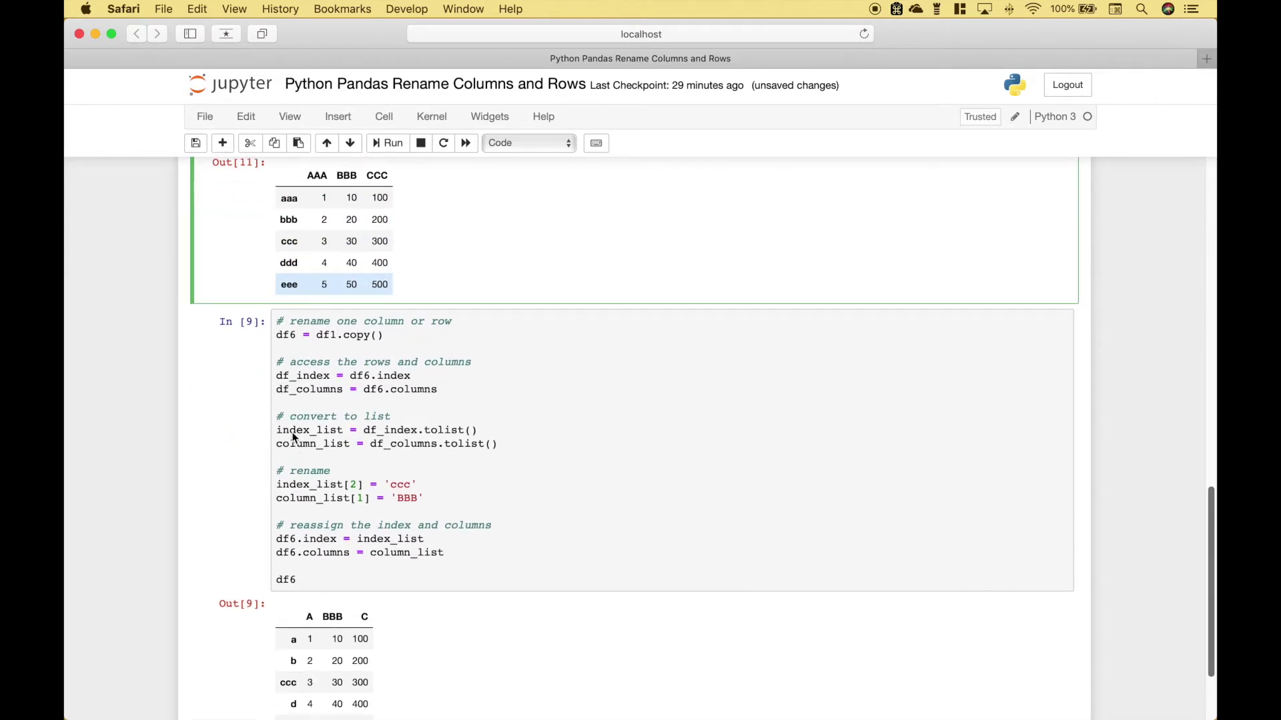
scroll(292, 435, down, 5)
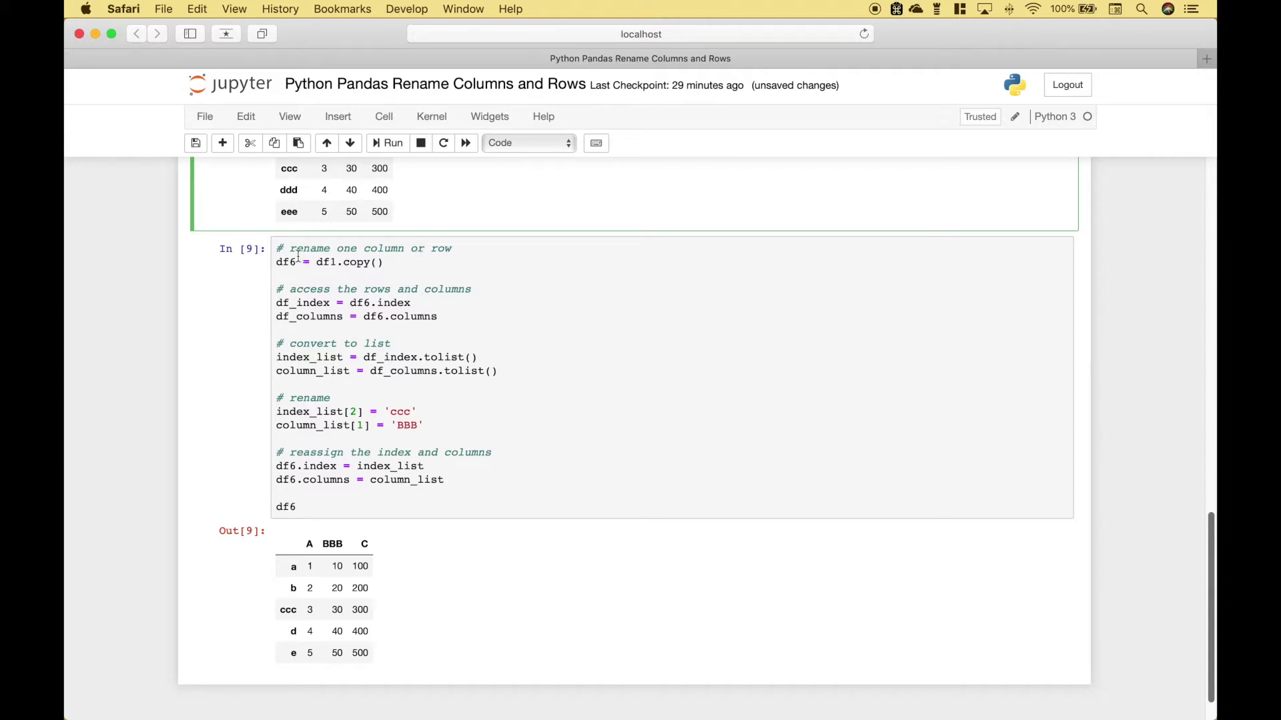
Step: Review the df6 code, then run it to rename only row ccc and column BBB
drag(280, 248, 358, 510)
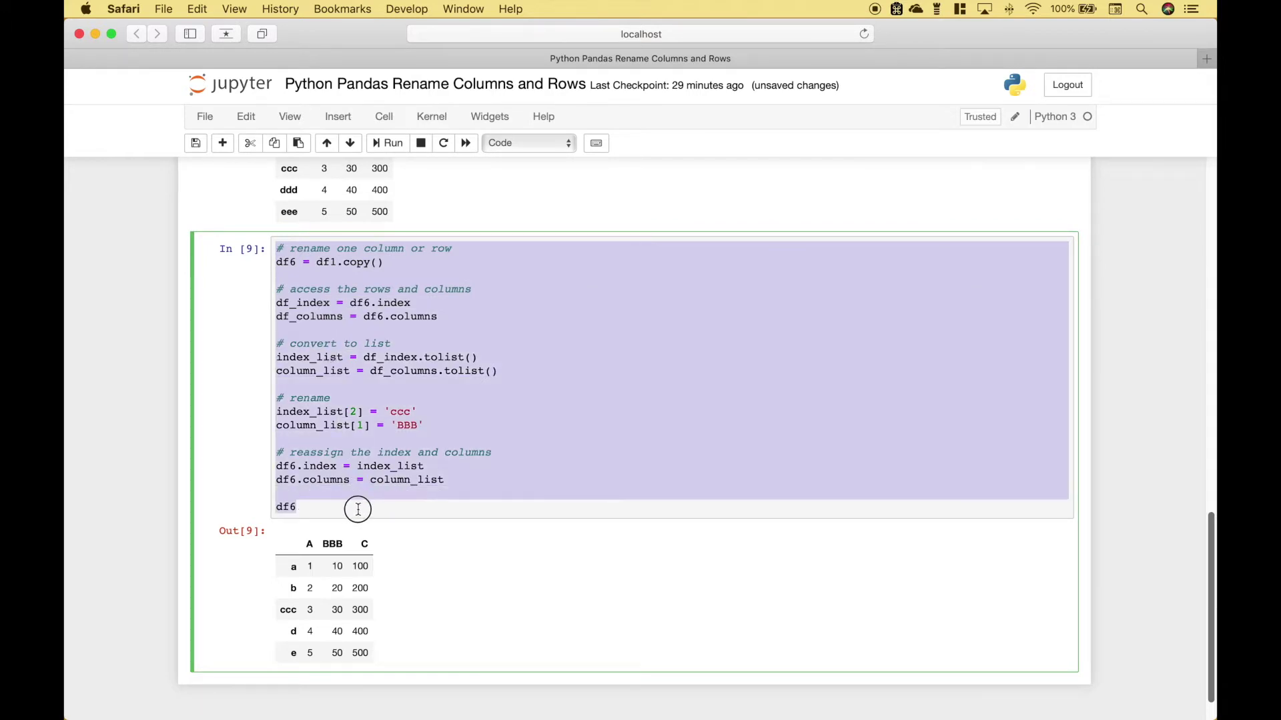
click(286, 262)
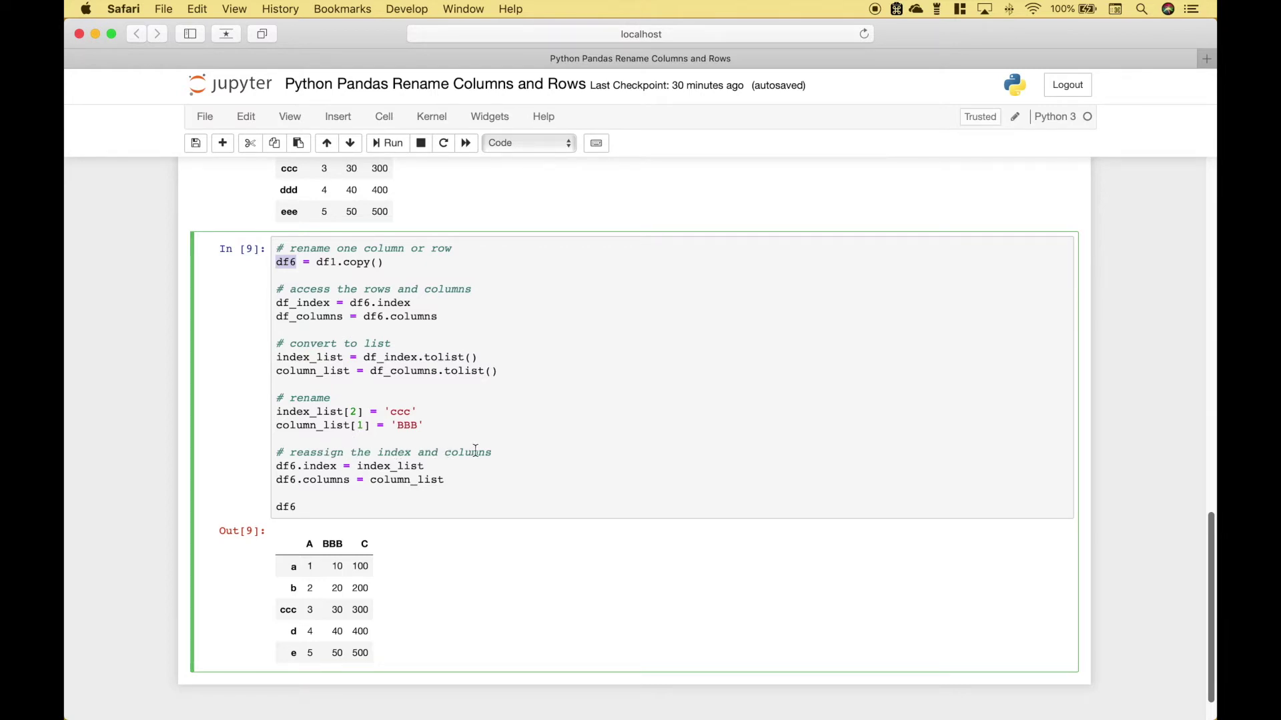
click(313, 510)
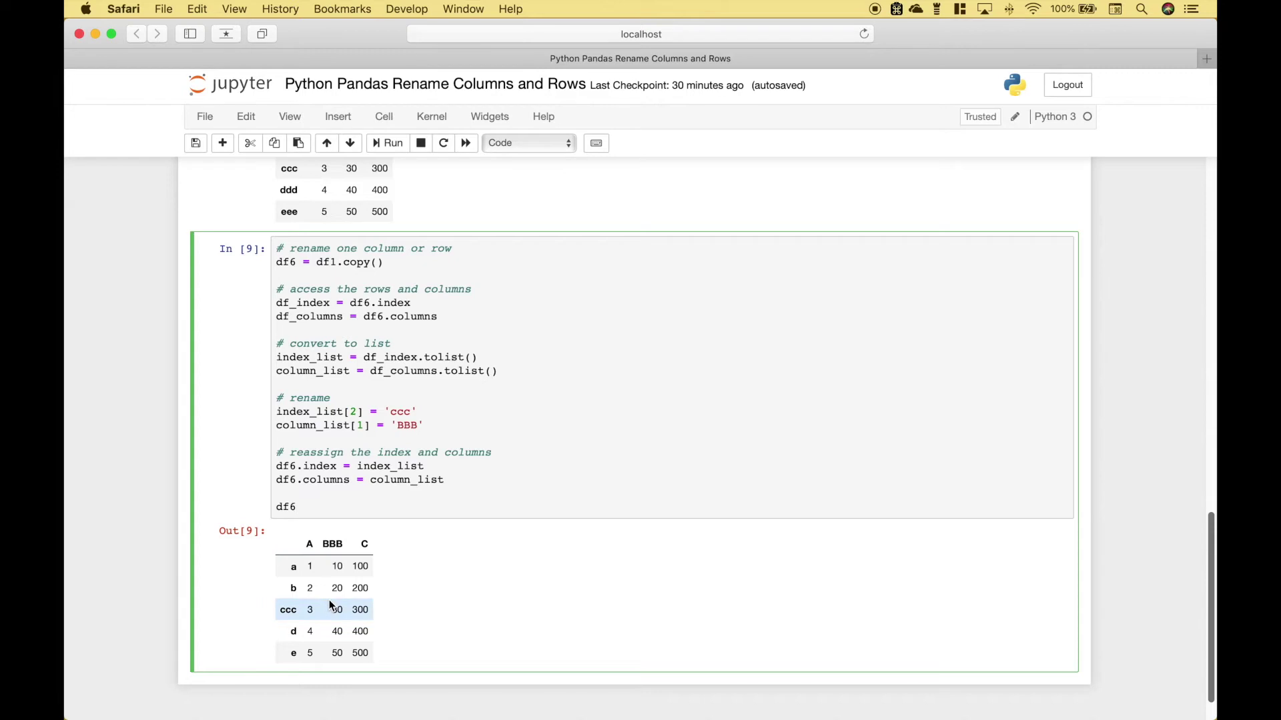
click(391, 144)
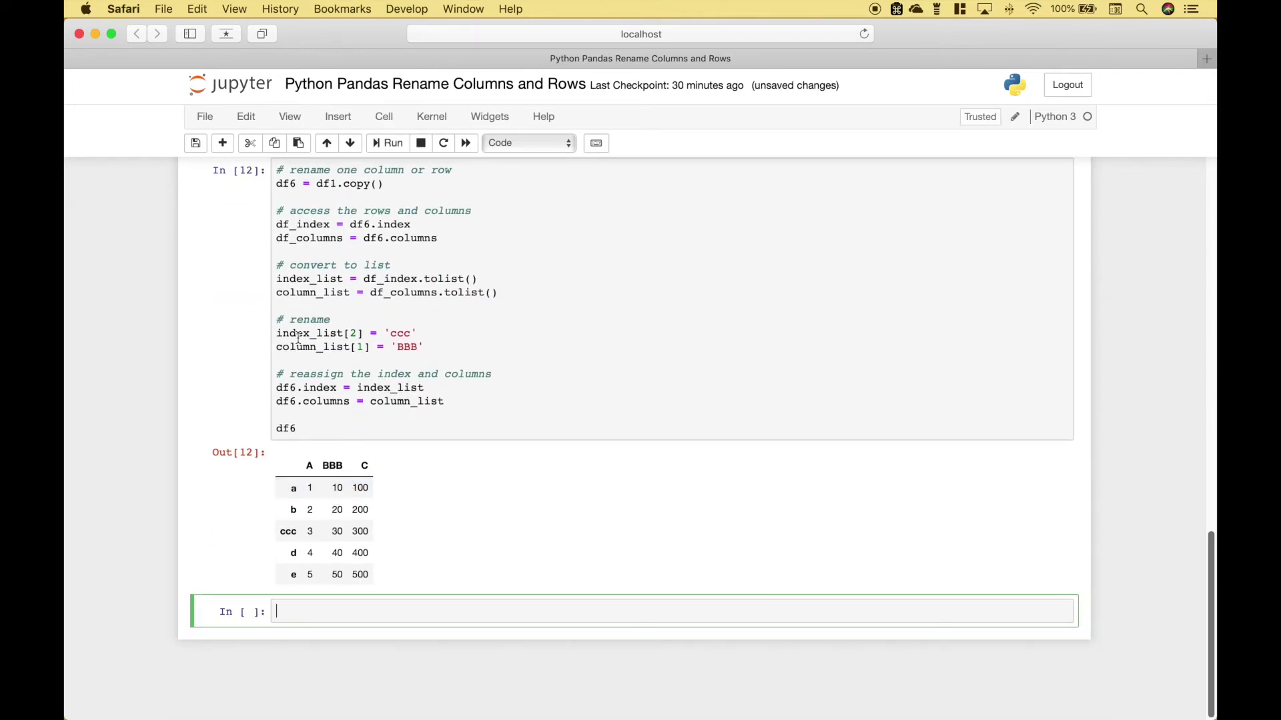
drag(276, 333, 419, 331)
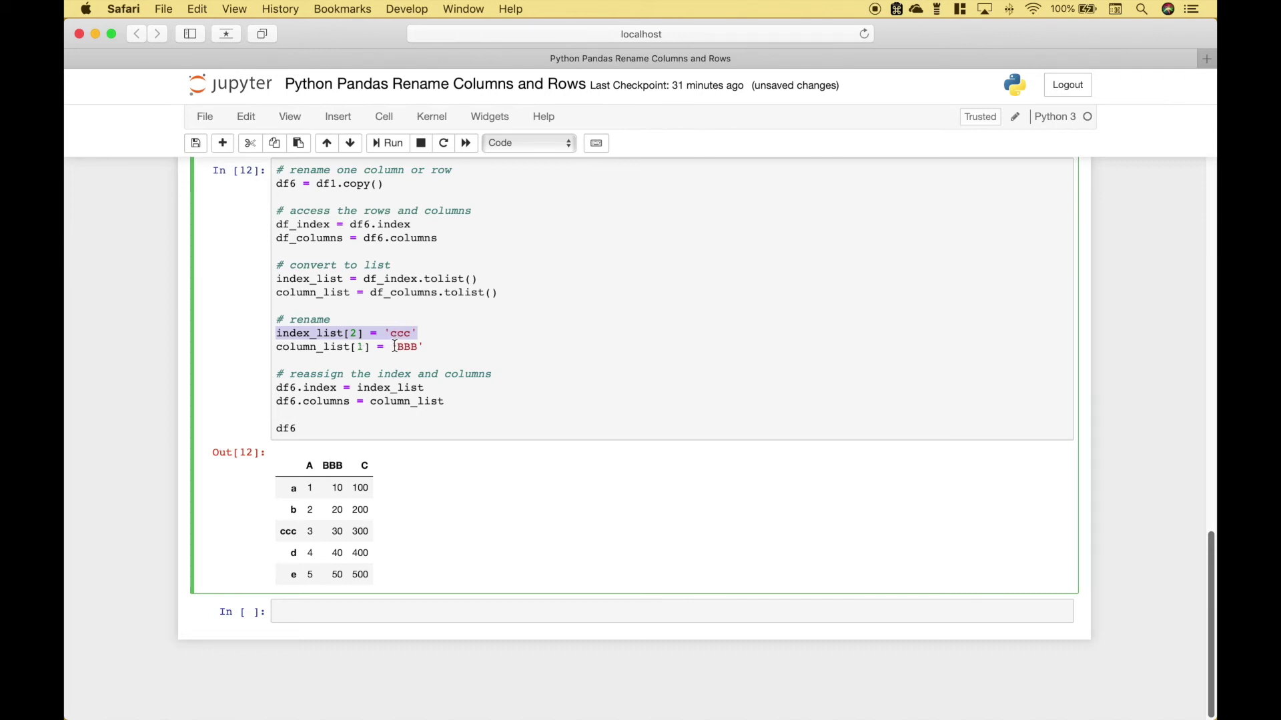
click(341, 429)
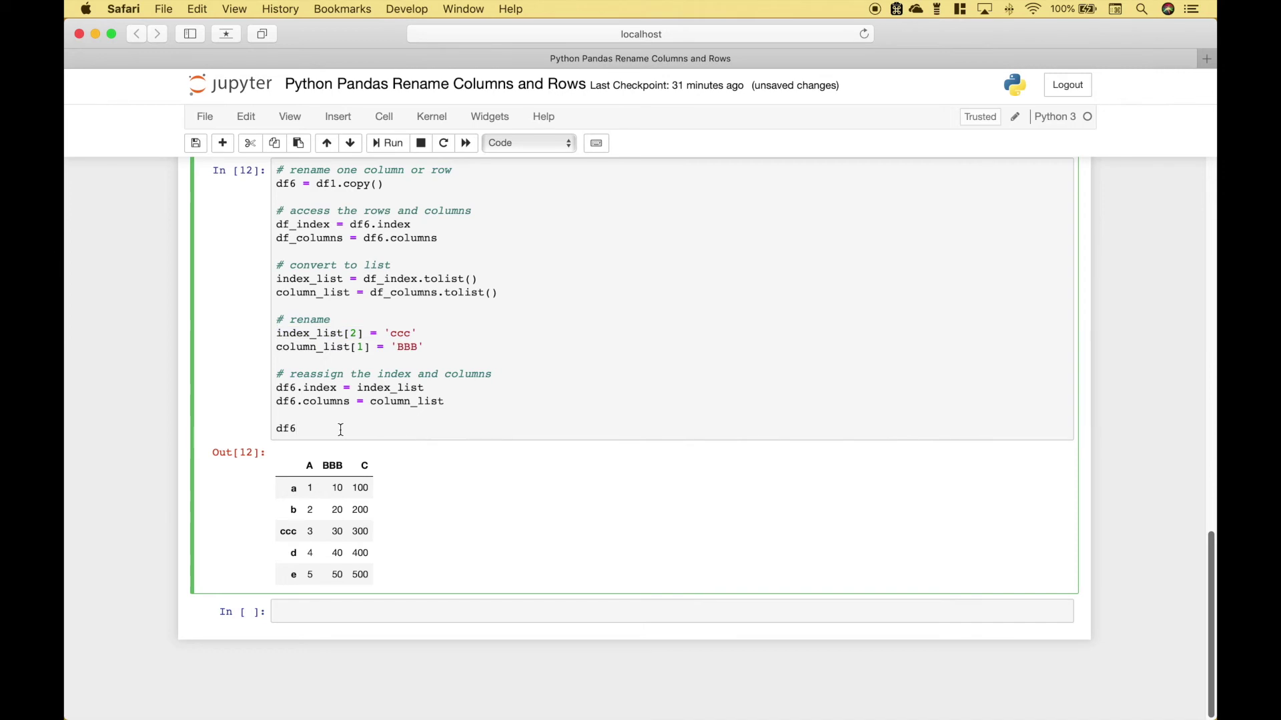